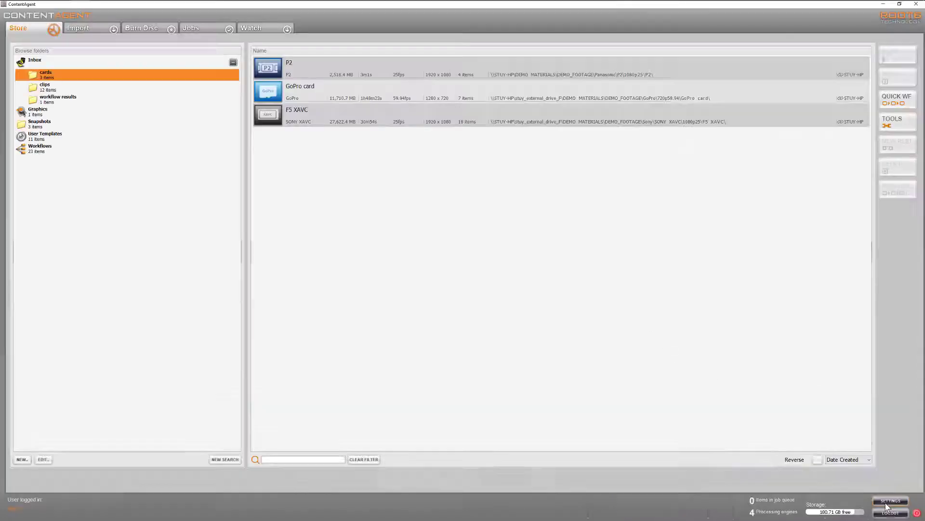
# In the Social Media Uploaders settings, create a YouTube account with the description "ContentAgent YouTube".
pyautogui.click(887, 503)
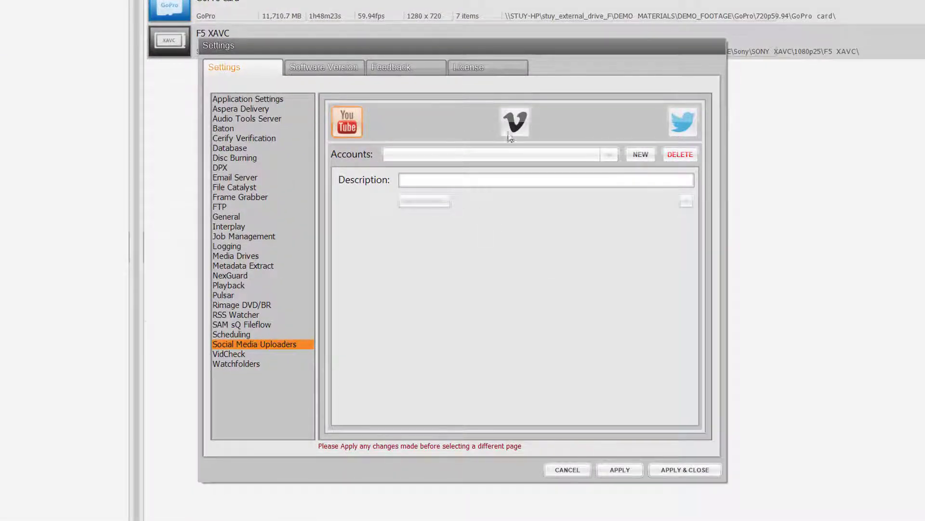
pyautogui.click(512, 130)
pyautogui.click(677, 130)
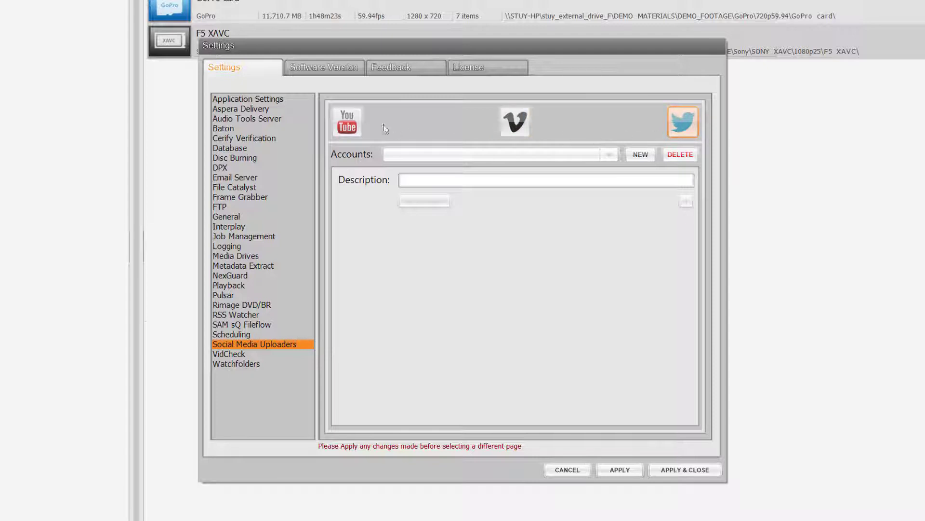
pyautogui.click(355, 125)
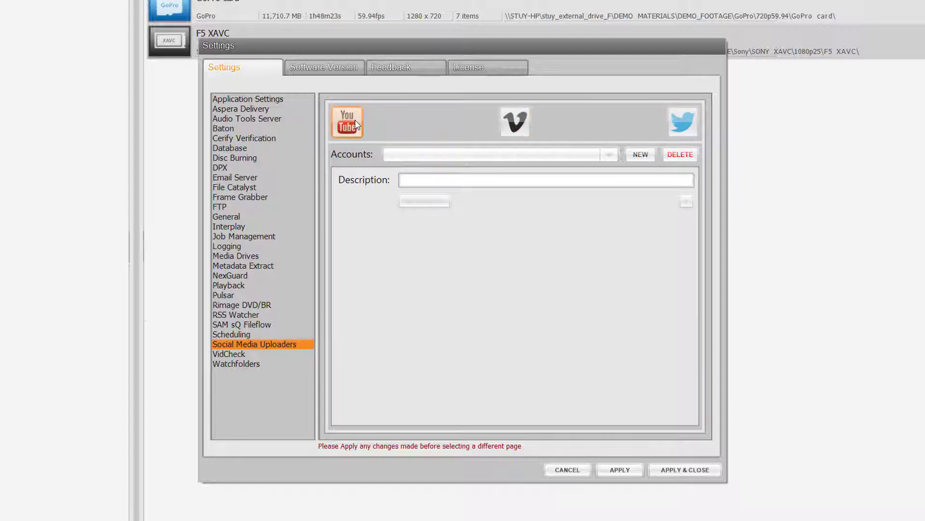
pyautogui.click(639, 155)
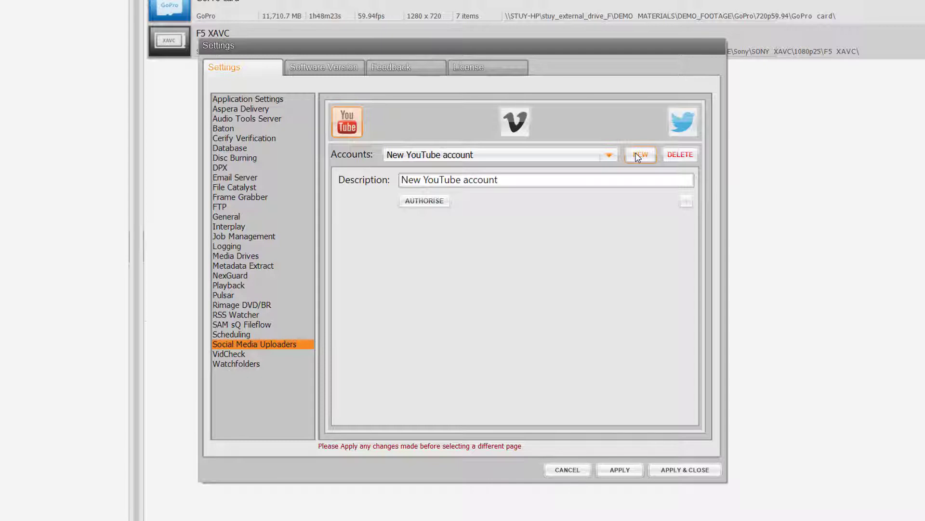
pyautogui.moveTo(628, 178); pyautogui.dragTo(382, 177)
pyautogui.write('ContentAgent YouTube')
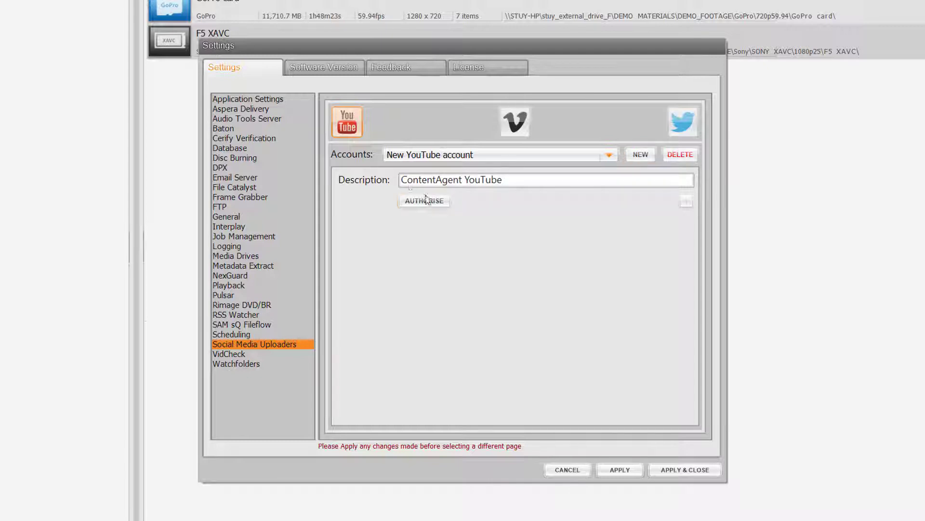
pyautogui.click(439, 203)
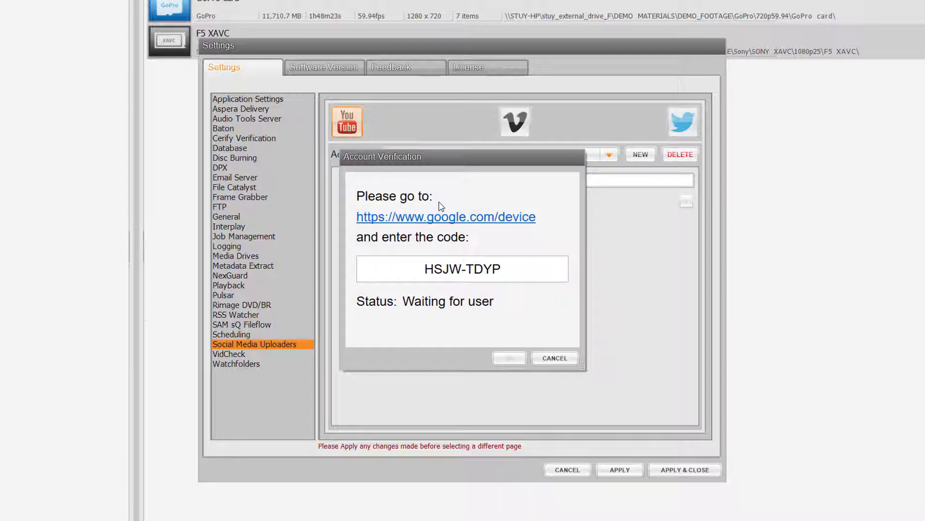
pyautogui.moveTo(511, 265); pyautogui.dragTo(424, 269)
pyautogui.rightClick(442, 275)
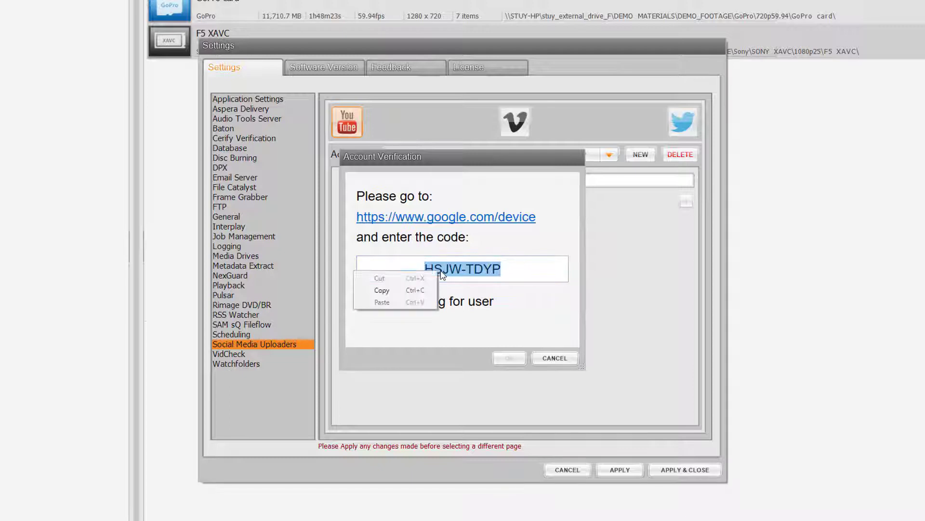
pyautogui.click(414, 290)
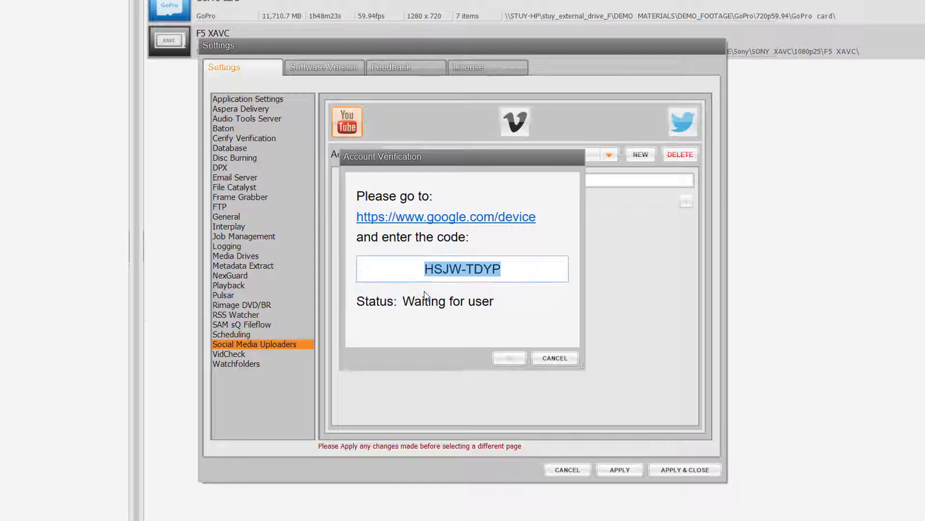
pyautogui.click(519, 218)
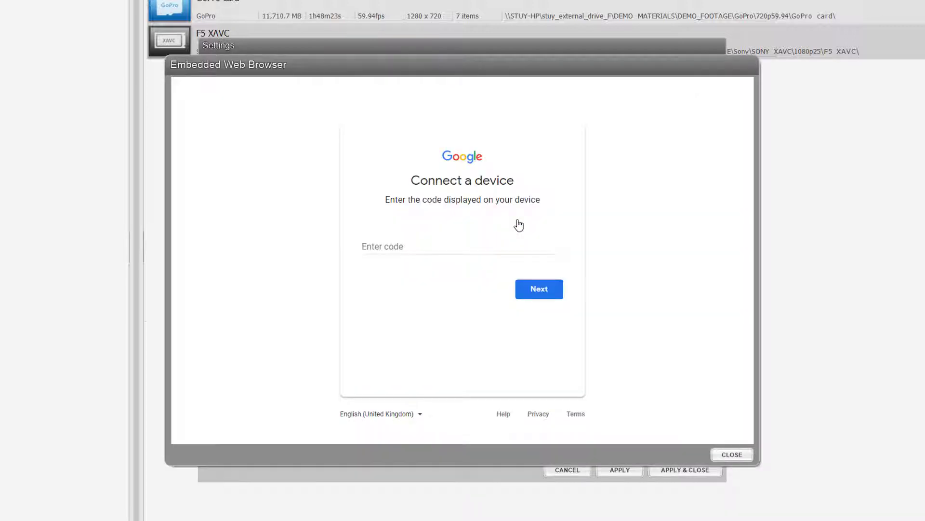
pyautogui.click(486, 241)
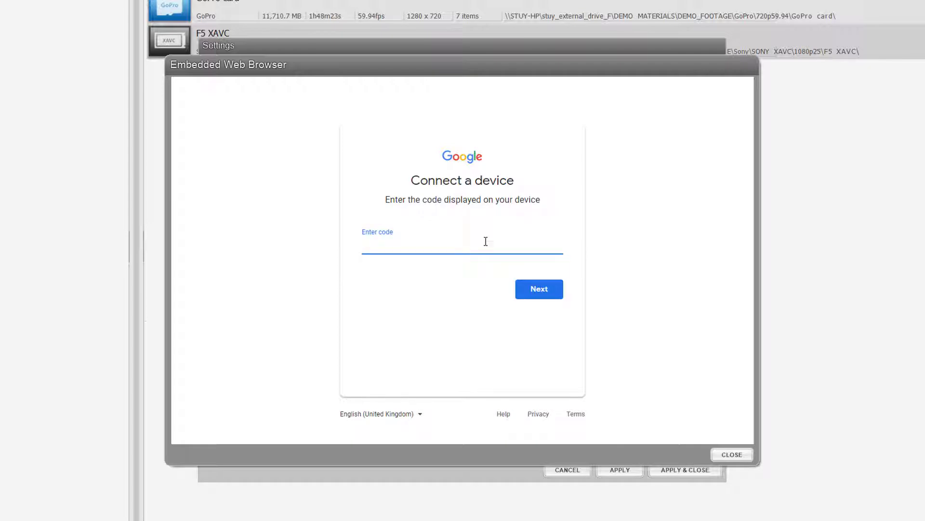
pyautogui.rightClick(486, 241)
pyautogui.click(519, 300)
pyautogui.click(541, 292)
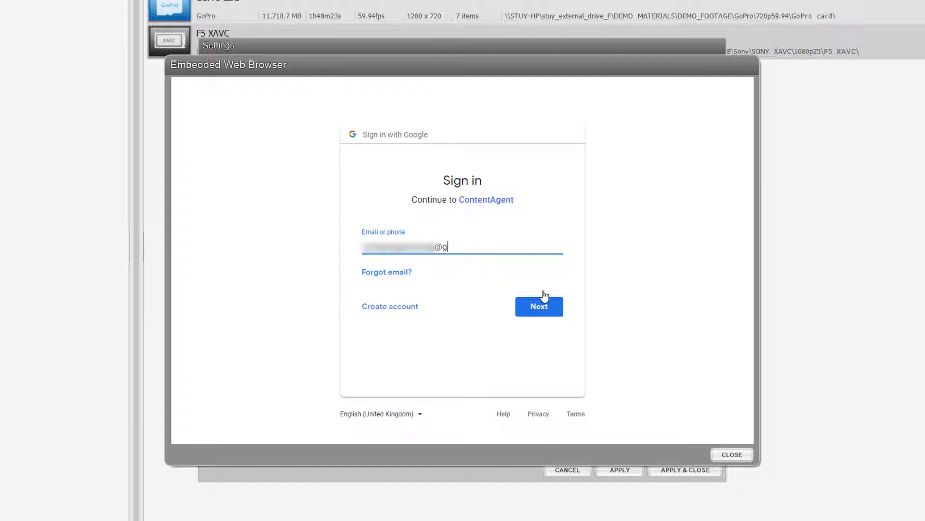
# Sign in to Google with the account's email and password, and grant ContentAgent access.
pyautogui.click(548, 306)
pyautogui.write('••')
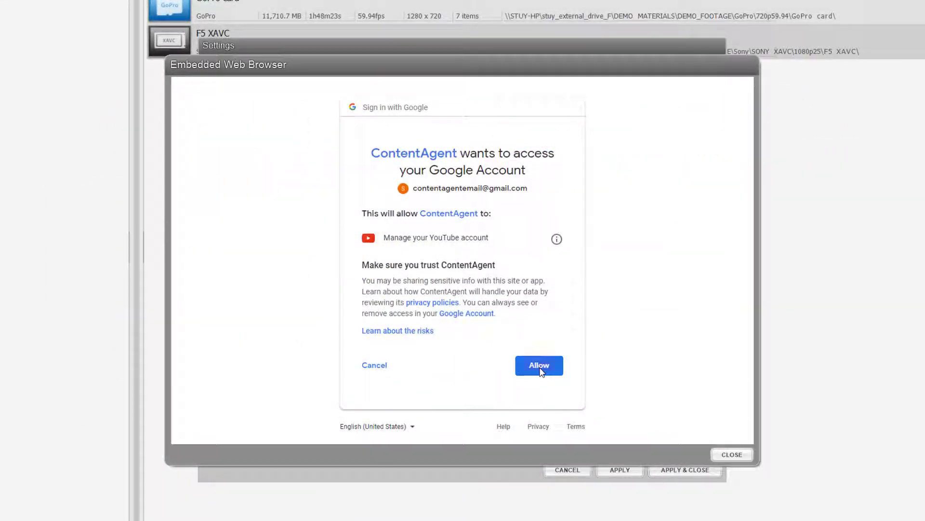
pyautogui.click(539, 366)
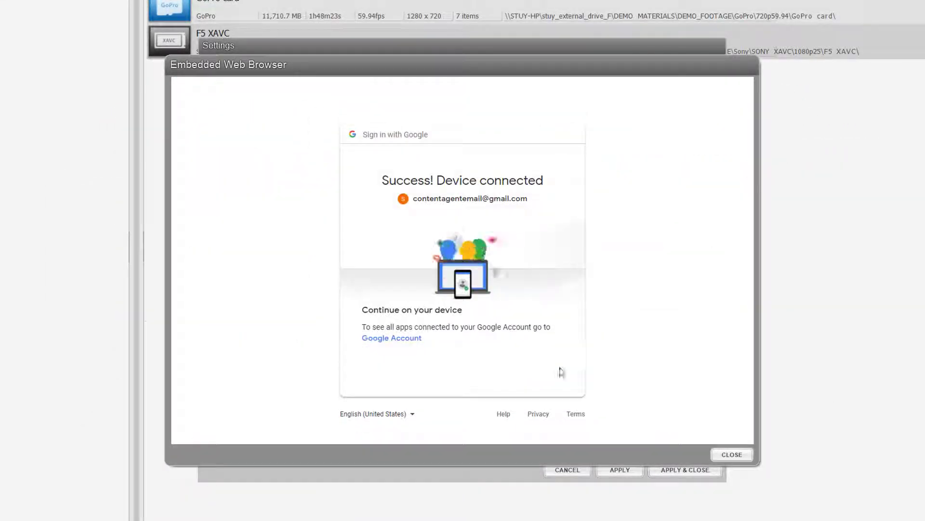
# Close the embedded browser, accept the account verification, and apply and close the settings.
pyautogui.click(731, 454)
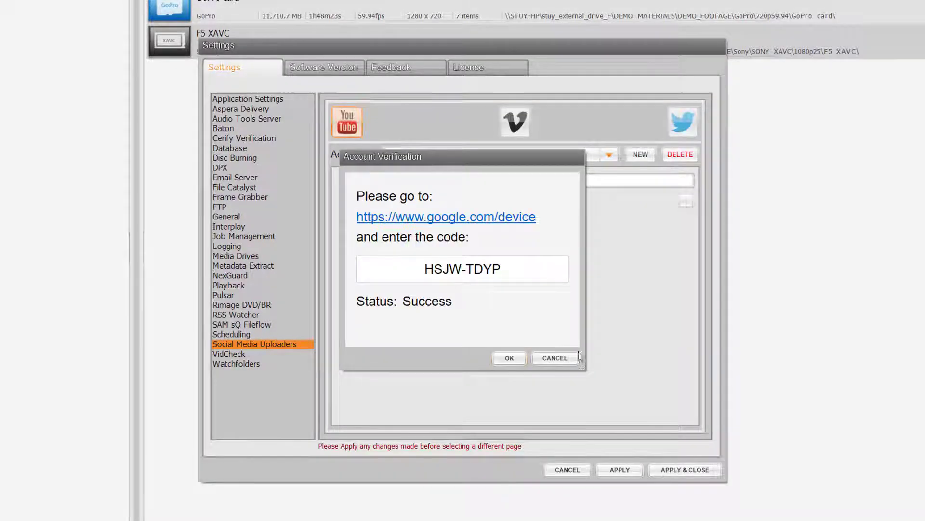
pyautogui.click(508, 353)
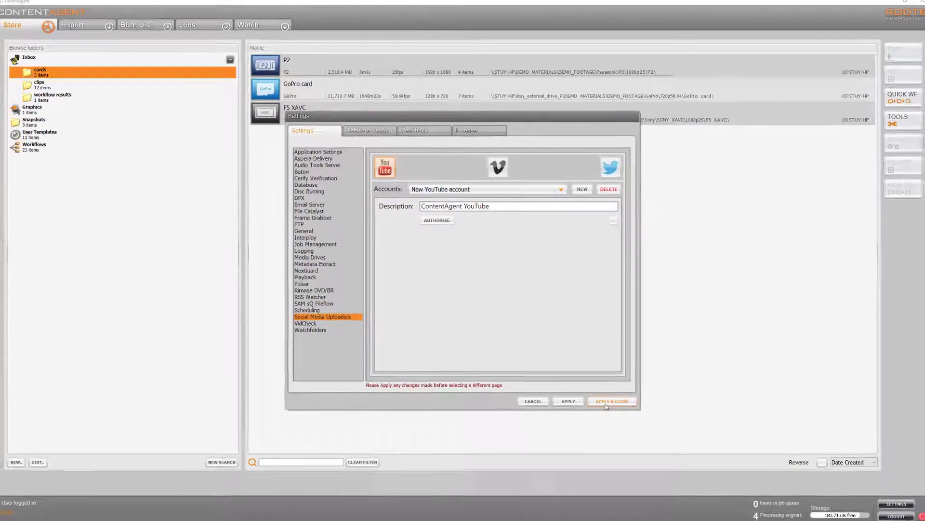
pyautogui.click(608, 402)
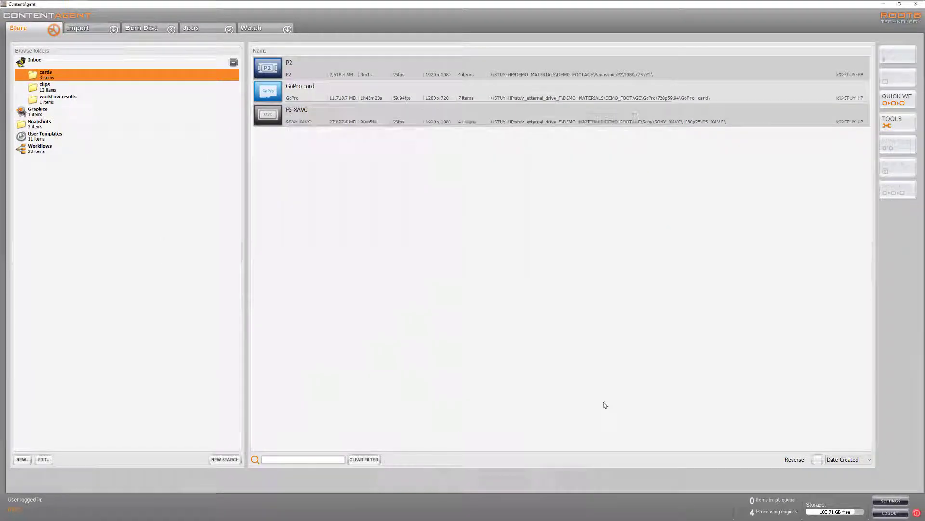
# Open the "Card ingest Avid" workflow for editing.
pyautogui.click(56, 147)
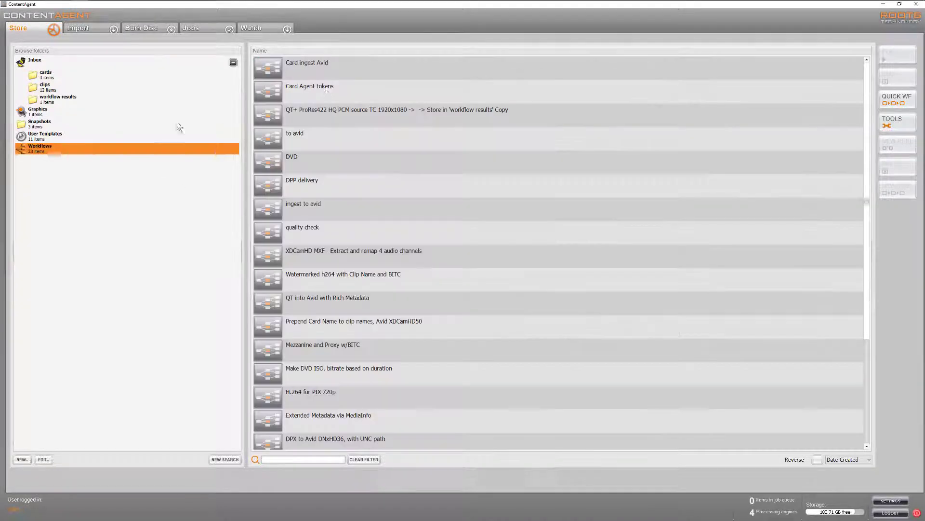
pyautogui.click(356, 72)
pyautogui.click(893, 81)
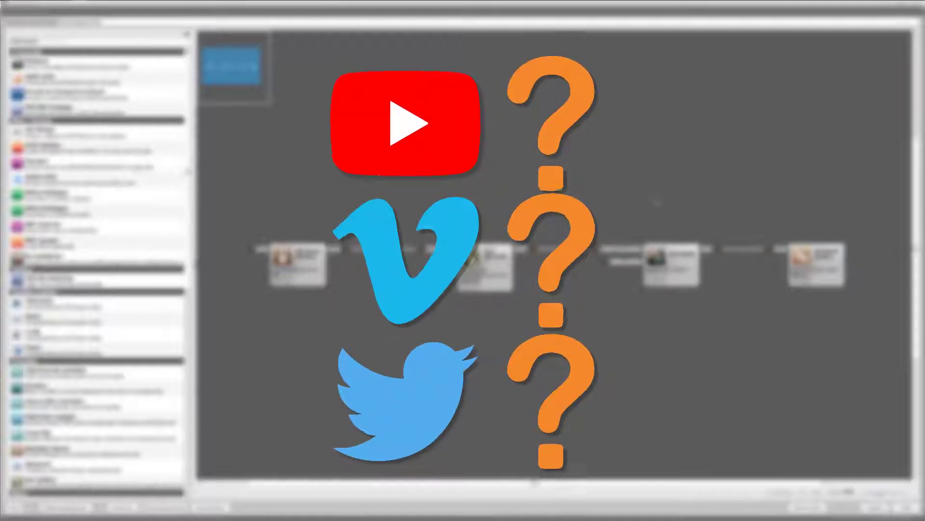
# Add a Platinum transcode node with the user template "YouTube" and place it above the Reel Splitter node.
pyautogui.moveTo(156, 67); pyautogui.dragTo(392, 177)
pyautogui.click(313, 355)
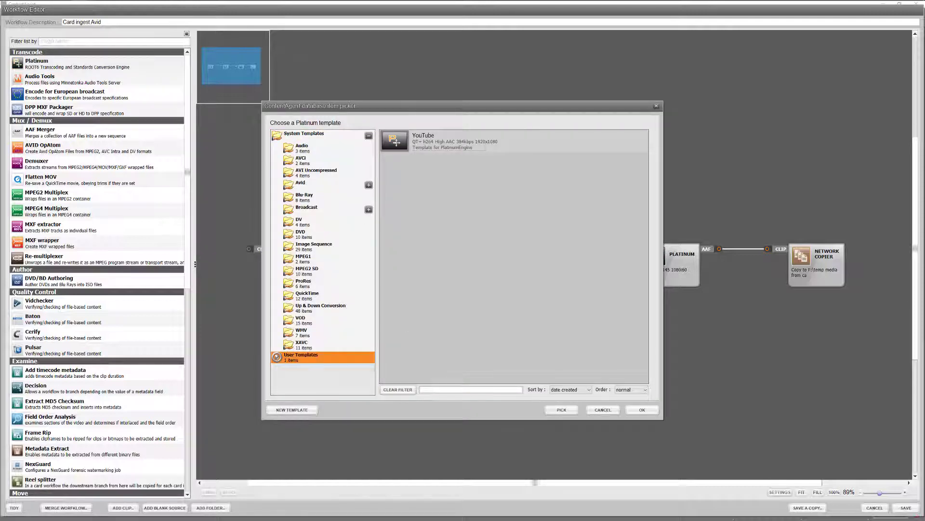
pyautogui.doubleClick(416, 140)
pyautogui.moveTo(446, 189); pyautogui.dragTo(490, 167)
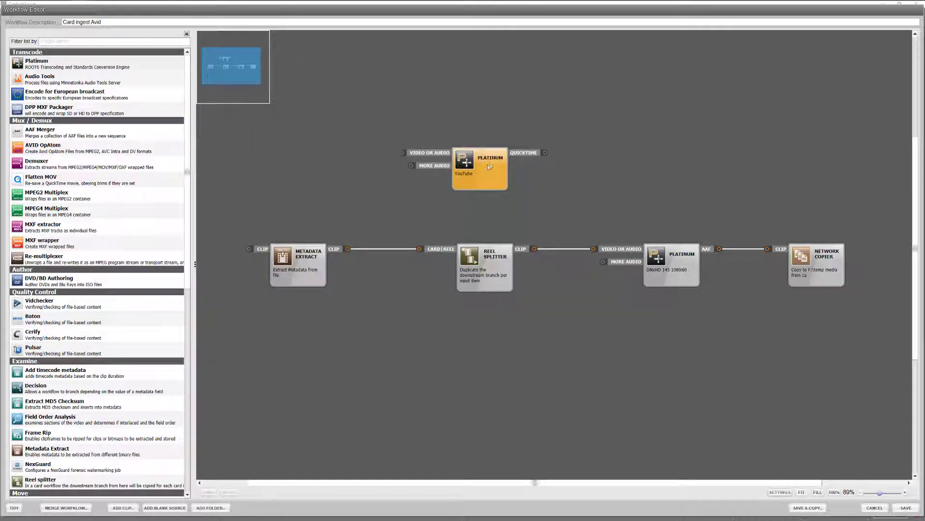
# Review the YouTube transcode template's encoder settings, and connect the Metadata Extract node's clip output to that Platinum node's video input.
pyautogui.rightClick(490, 166)
pyautogui.click(484, 168)
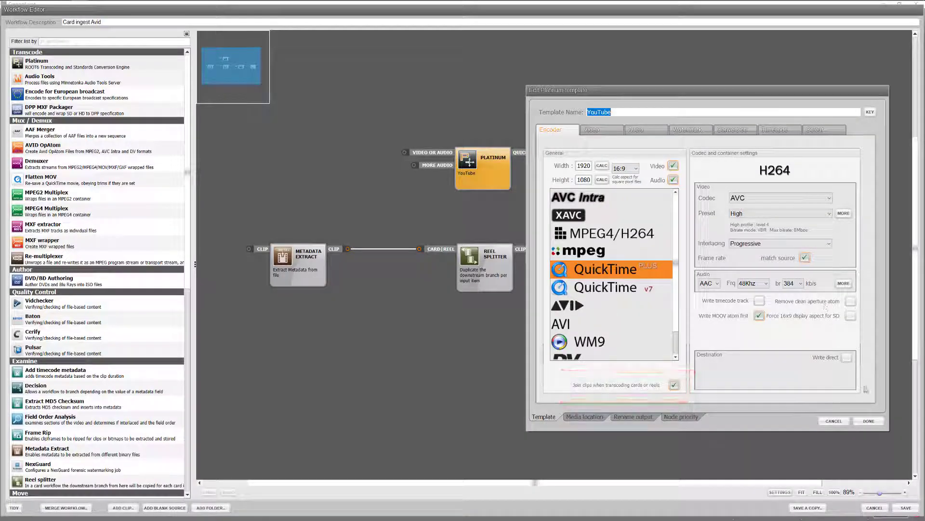
pyautogui.click(869, 421)
pyautogui.moveTo(348, 249); pyautogui.dragTo(404, 152)
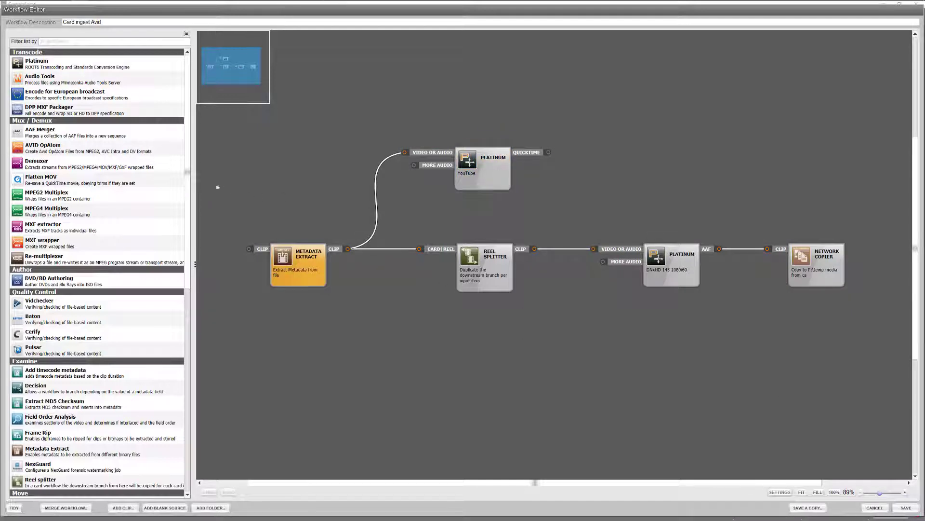
# Add a YouTube Uploader node with the "Upload to YouTube" template and connect it to the YouTube Platinum node's QuickTime output.
pyautogui.scroll(-10, 129, 281)
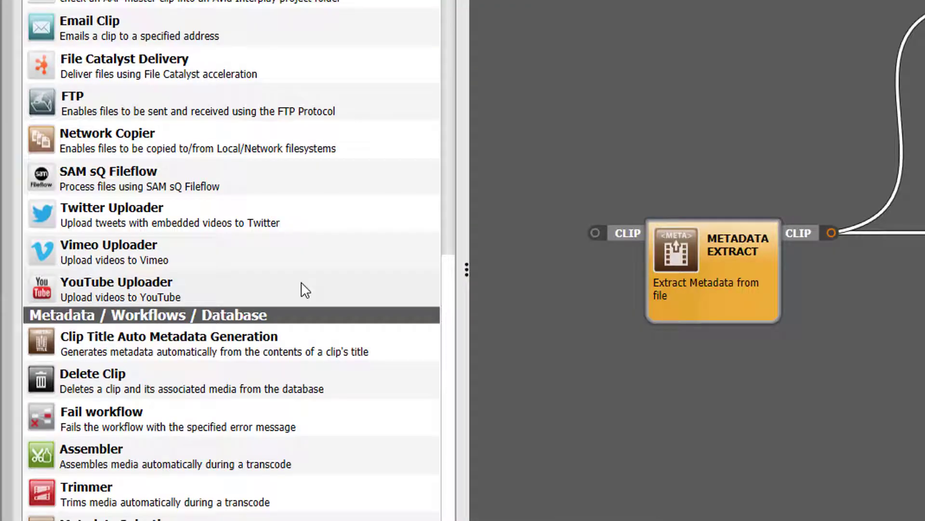
pyautogui.click(303, 288)
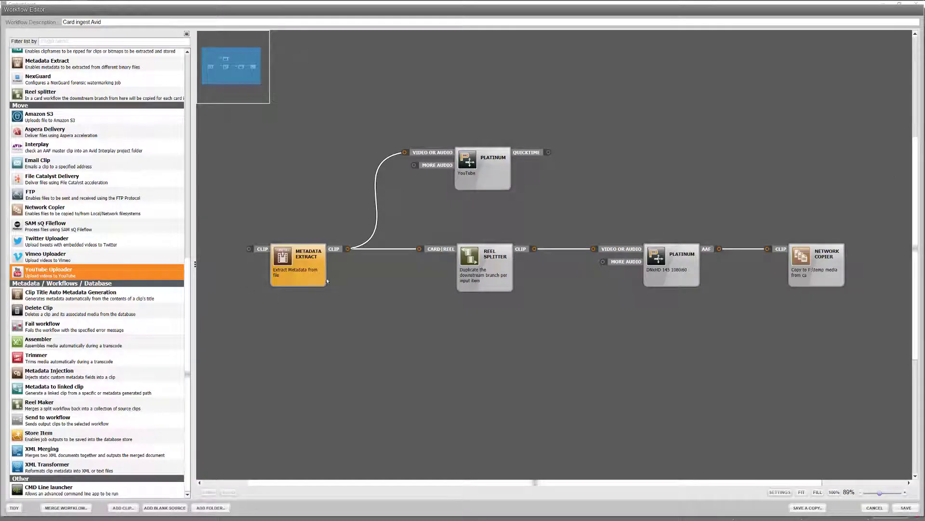
pyautogui.click(591, 143)
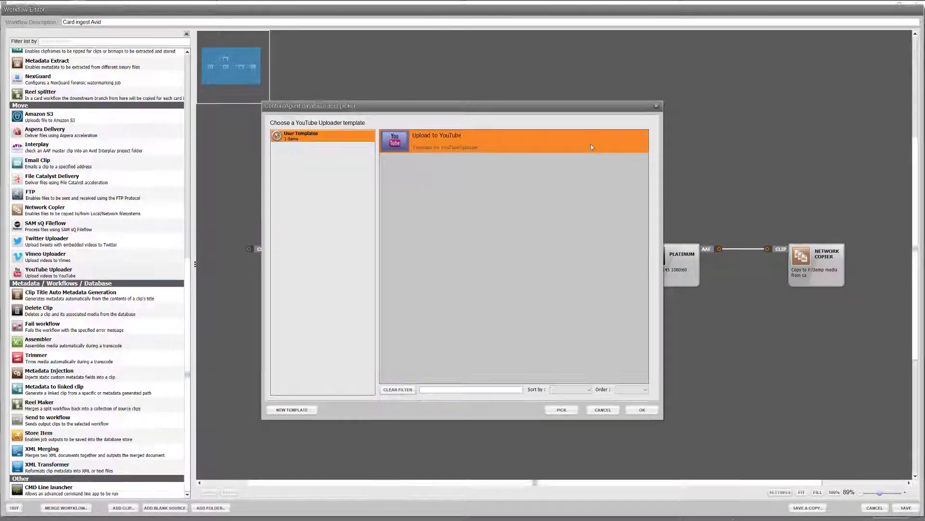
pyautogui.click(651, 417)
pyautogui.click(688, 160)
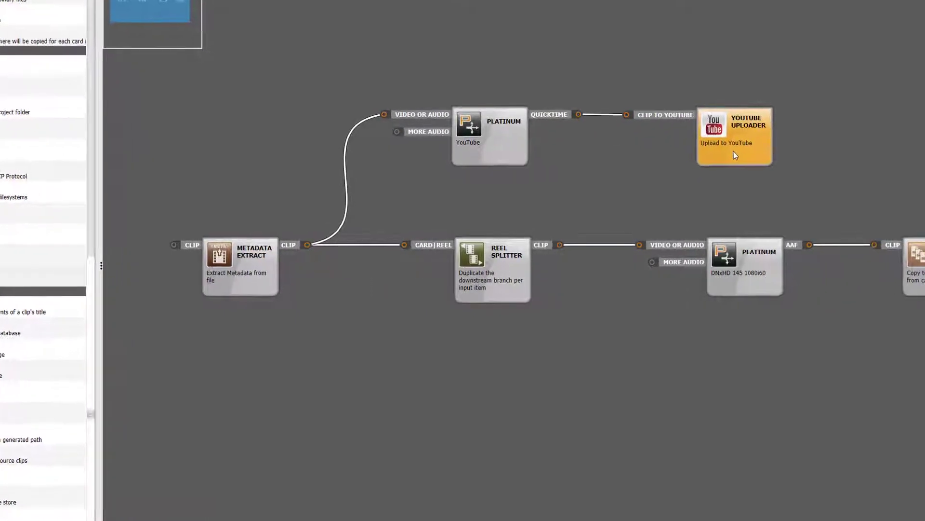
# In the YouTube Uploader node's template, choose the ContentAgent YouTube account and set the video description to "Lizard Shoot rushes".
pyautogui.rightClick(734, 151)
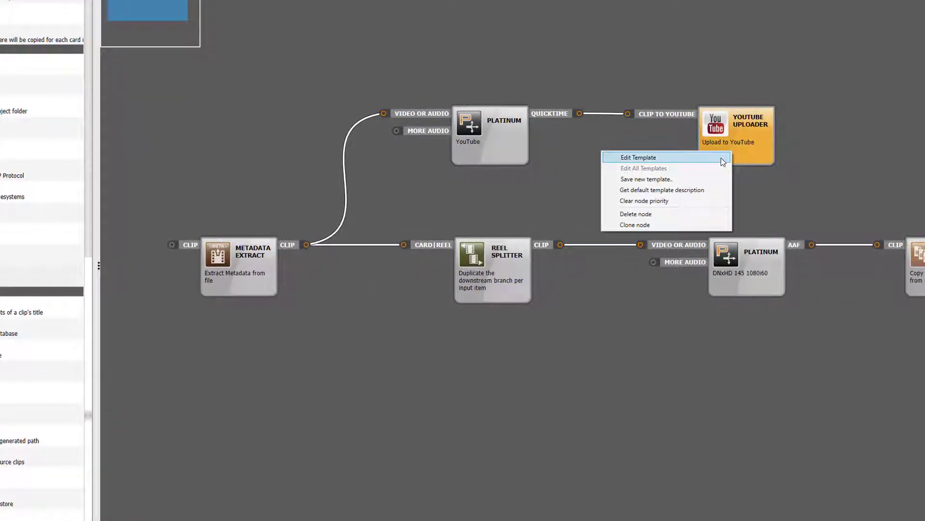
pyautogui.click(725, 156)
pyautogui.click(729, 99)
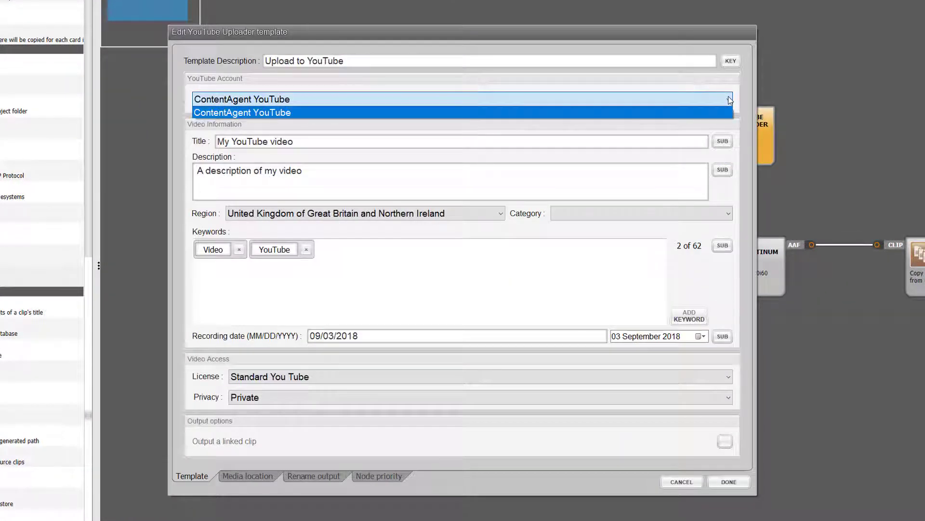
pyautogui.click(716, 112)
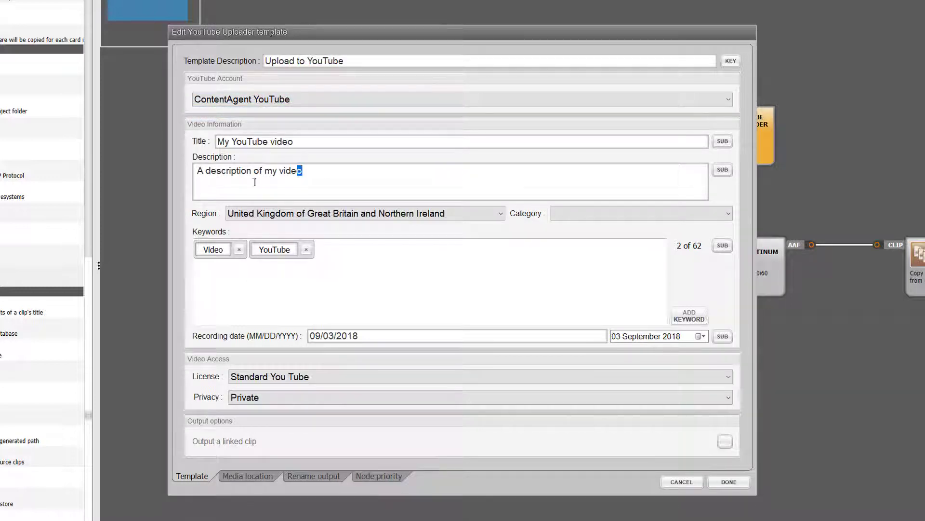
pyautogui.moveTo(254, 183); pyautogui.dragTo(188, 182)
pyautogui.write('Lizard Shoot rushes')
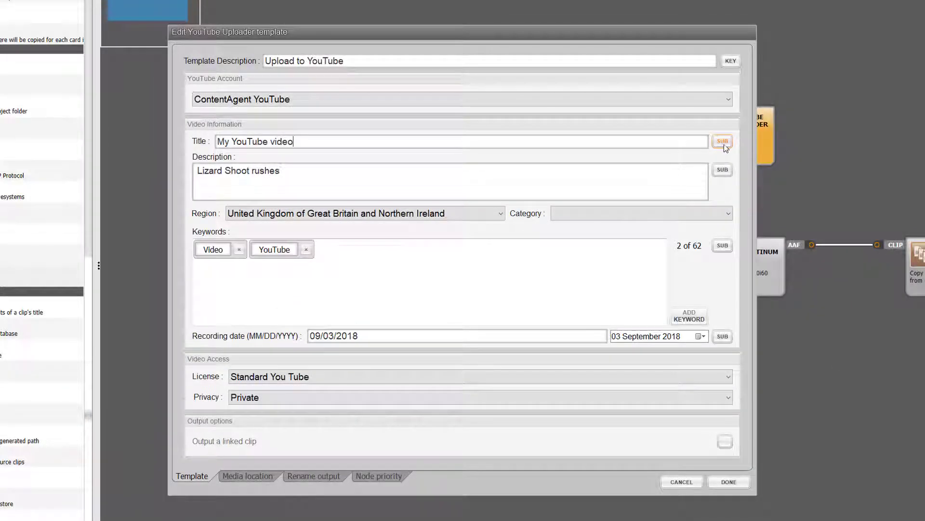
# For the video title's metadata substitution, load metadata from the P2 card's first clip and choose the Parent Card Metadata group.
pyautogui.click(724, 143)
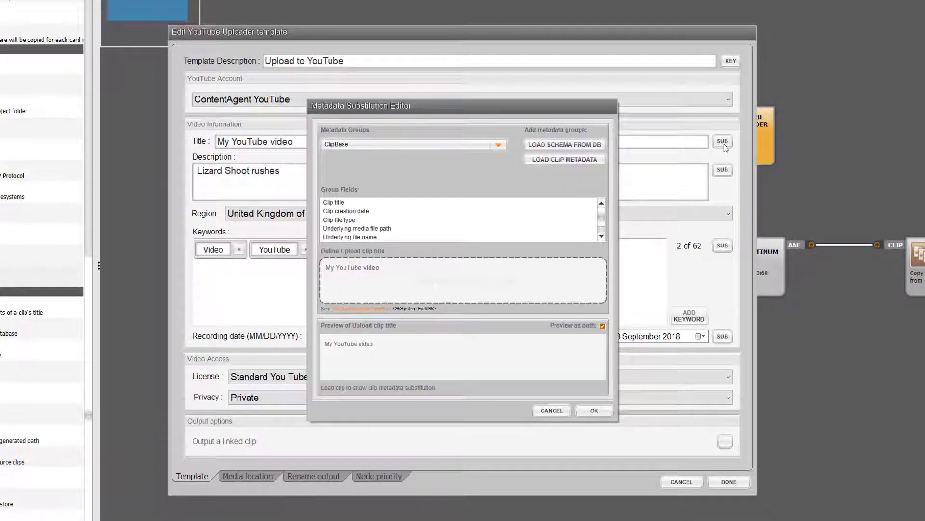
pyautogui.click(565, 159)
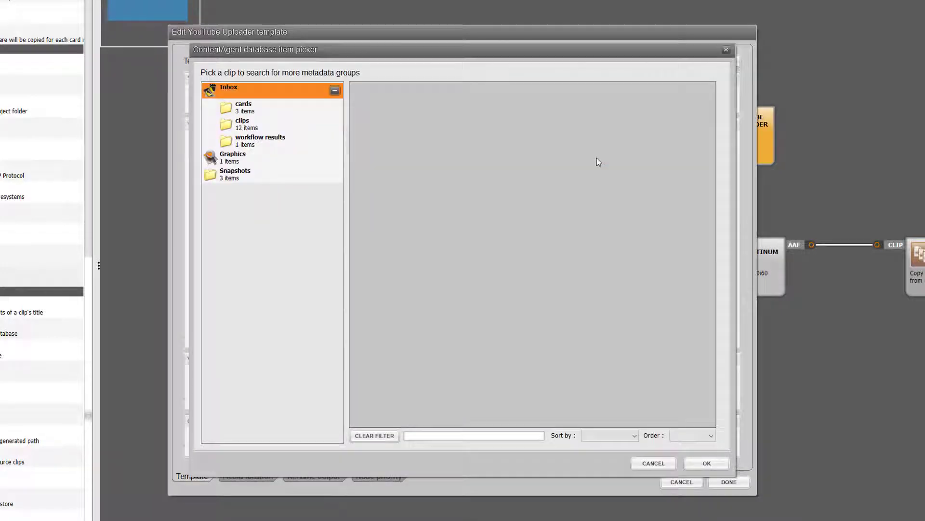
pyautogui.click(272, 113)
pyautogui.click(427, 99)
pyautogui.click(687, 464)
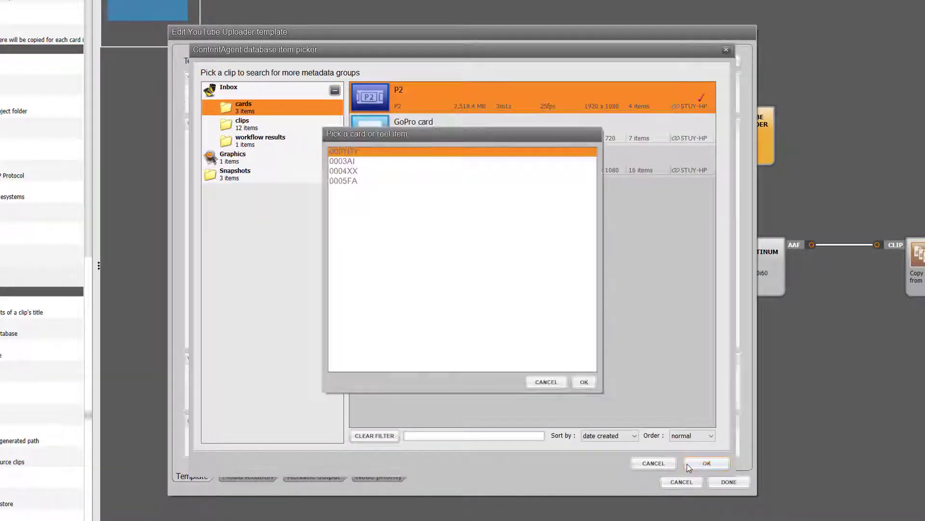
pyautogui.click(585, 383)
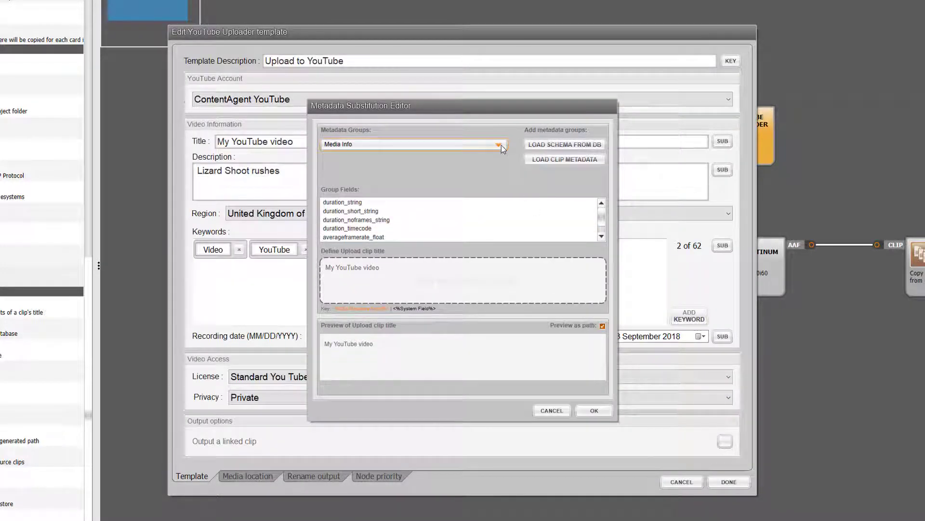
pyautogui.click(500, 145)
pyautogui.click(440, 244)
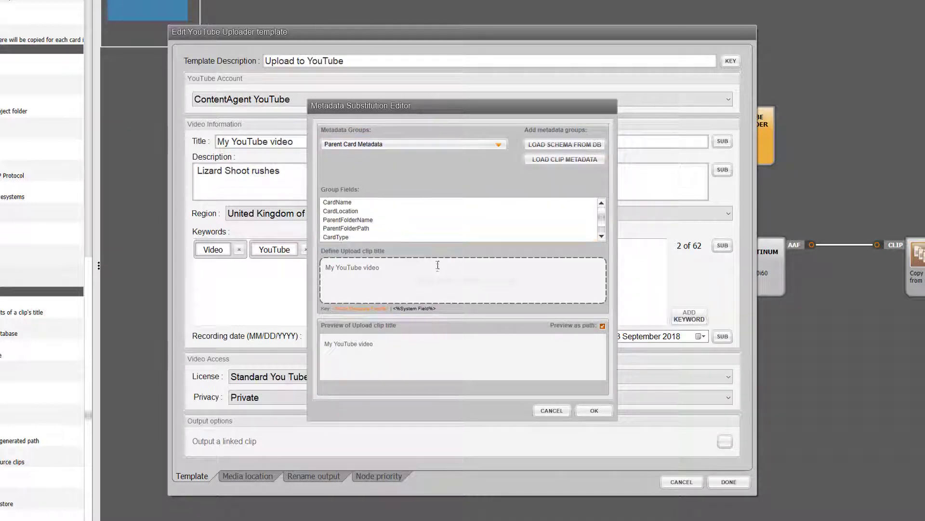
# Replace the default video title with the CardName field from Parent Card Metadata and apply the substitution.
pyautogui.moveTo(437, 267); pyautogui.dragTo(331, 267)
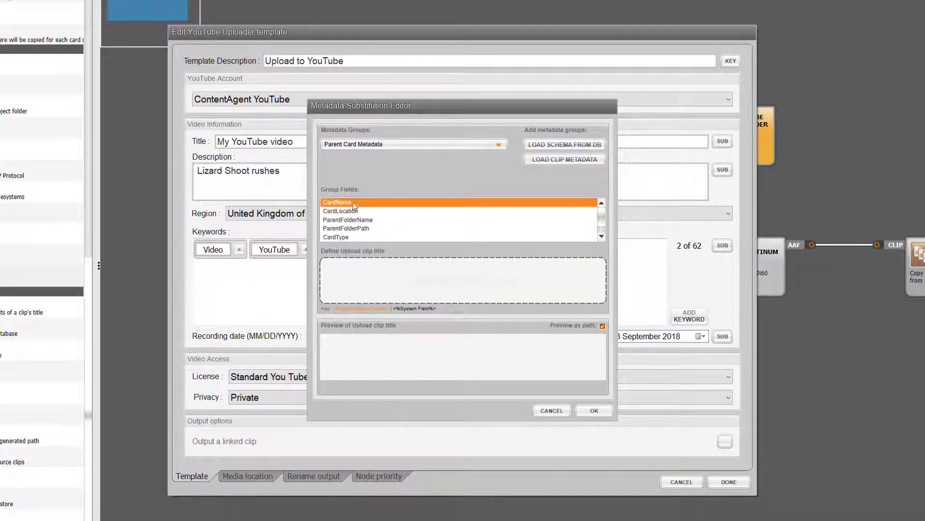
pyautogui.moveTo(338, 202); pyautogui.dragTo(385, 271)
pyautogui.click(593, 410)
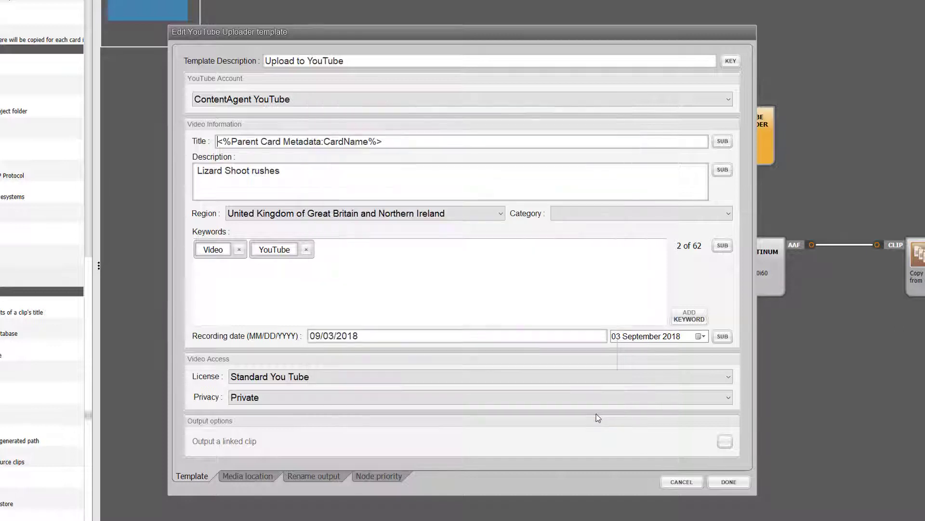
# Add the keyword "Rushes" to the uploader template and set the video category to Documentary.
pyautogui.click(686, 320)
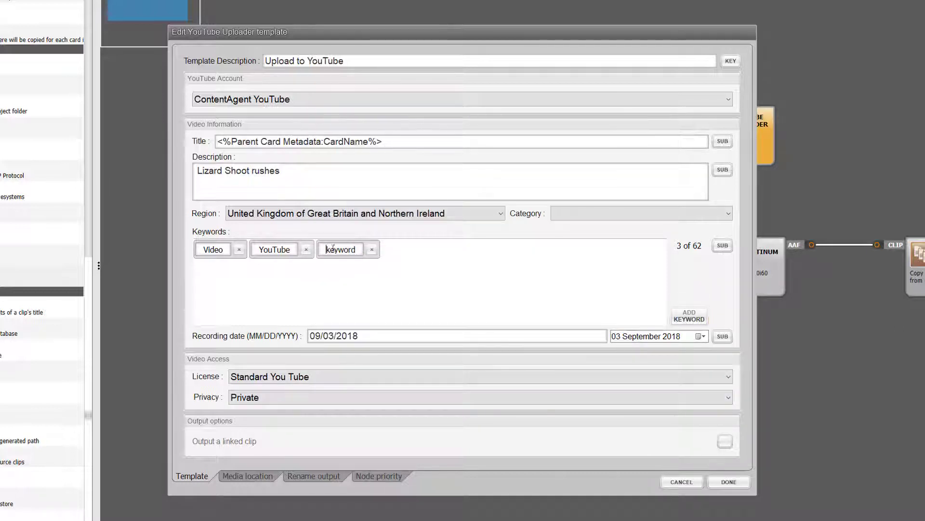
pyautogui.moveTo(349, 252); pyautogui.dragTo(359, 250)
pyautogui.write('Rushes')
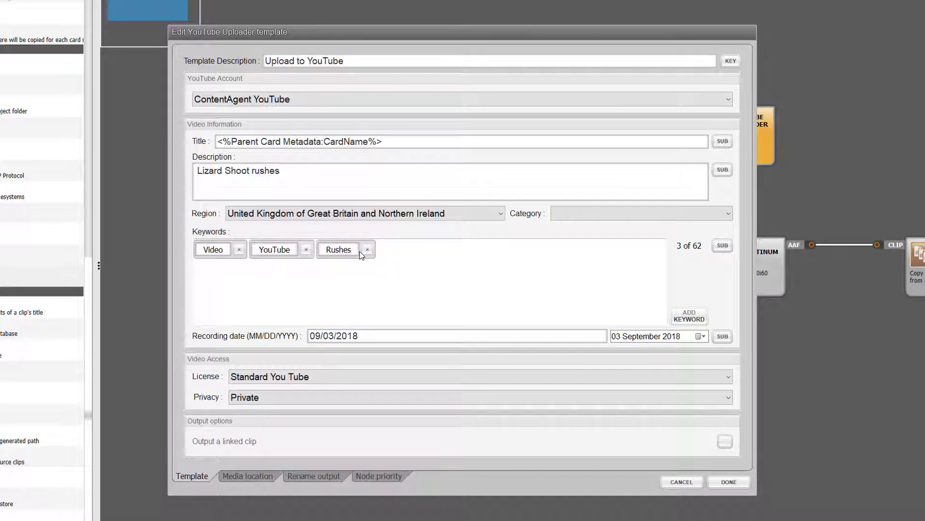
pyautogui.click(682, 212)
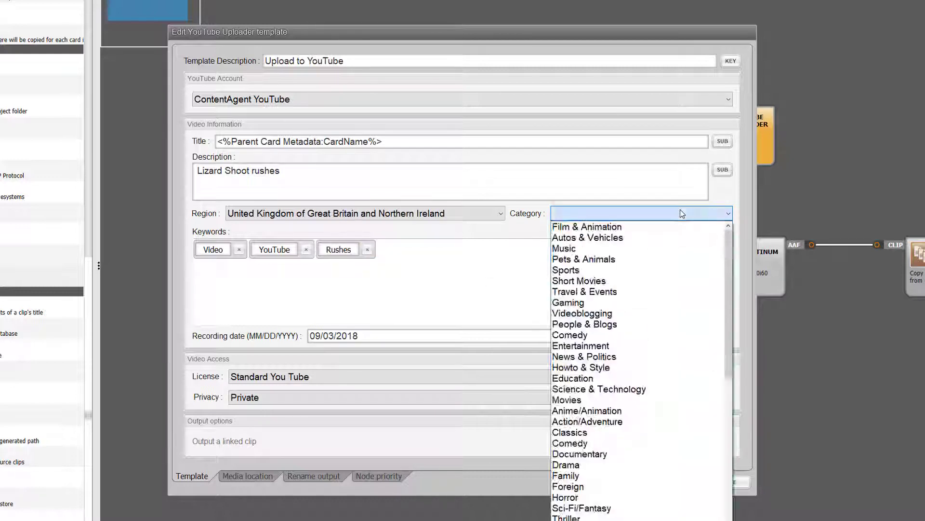
pyautogui.click(686, 456)
# Choose the Standard You Tube license and Private privacy, enable outputting a linked clip, and finish the uploader template.
pyautogui.click(652, 378)
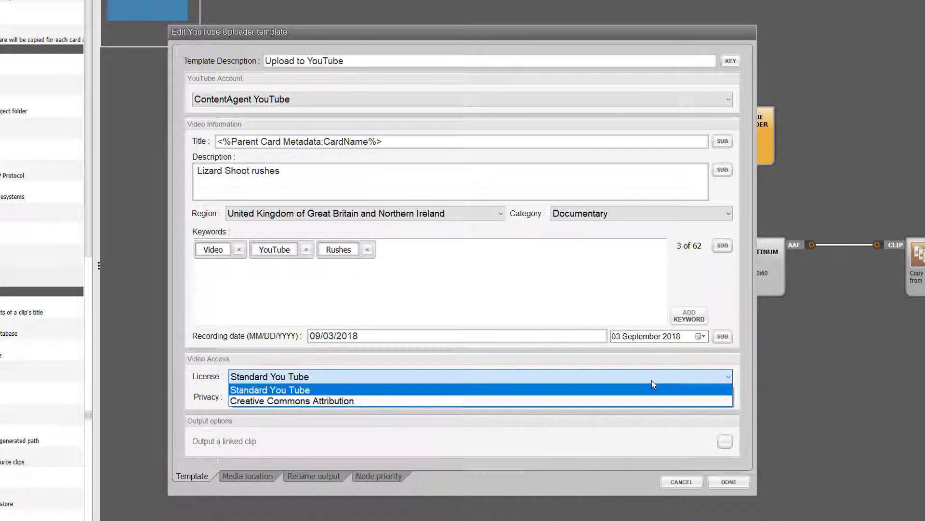
pyautogui.click(654, 385)
pyautogui.click(656, 397)
pyautogui.click(656, 399)
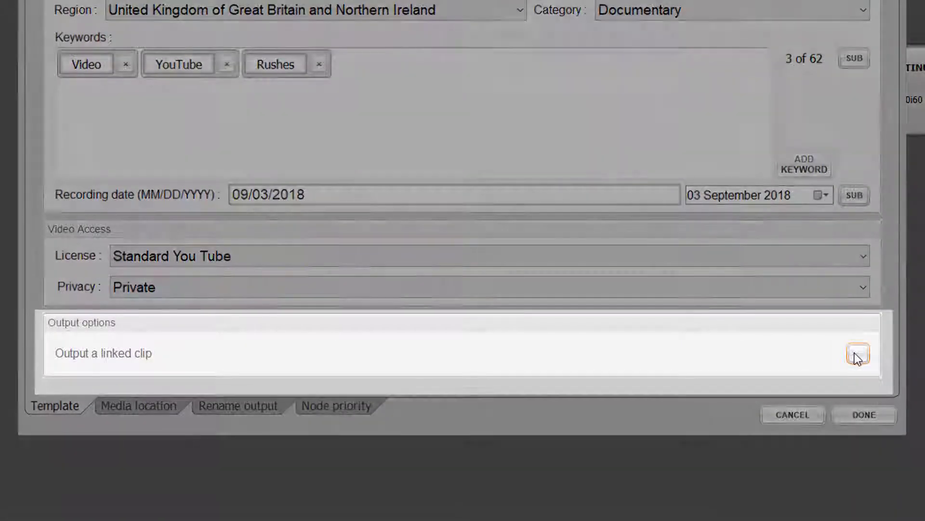
pyautogui.click(857, 355)
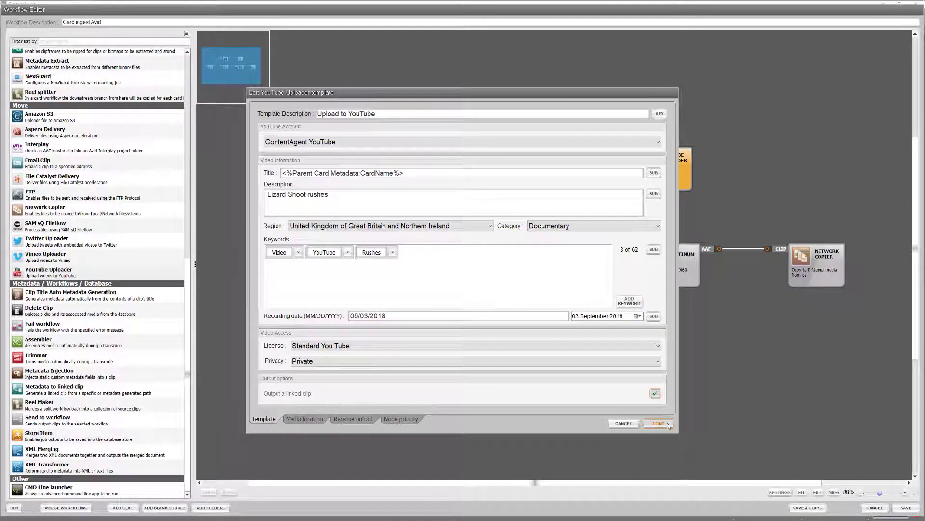
pyautogui.click(667, 423)
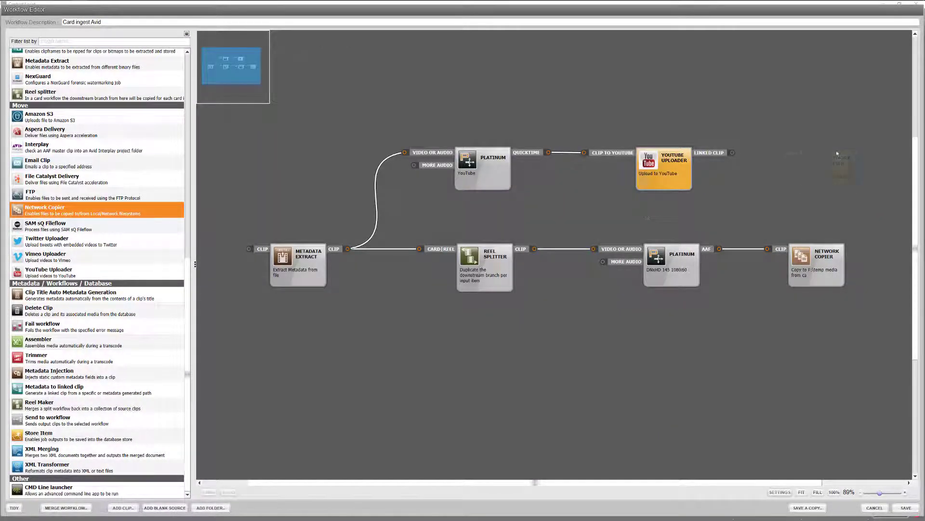
# Add a Network Copier node on the YouTube Uploader's linked clip output, and save the workflow as "Card ingest Avid YouTube Upload".
pyautogui.moveTo(836, 151); pyautogui.dragTo(836, 150)
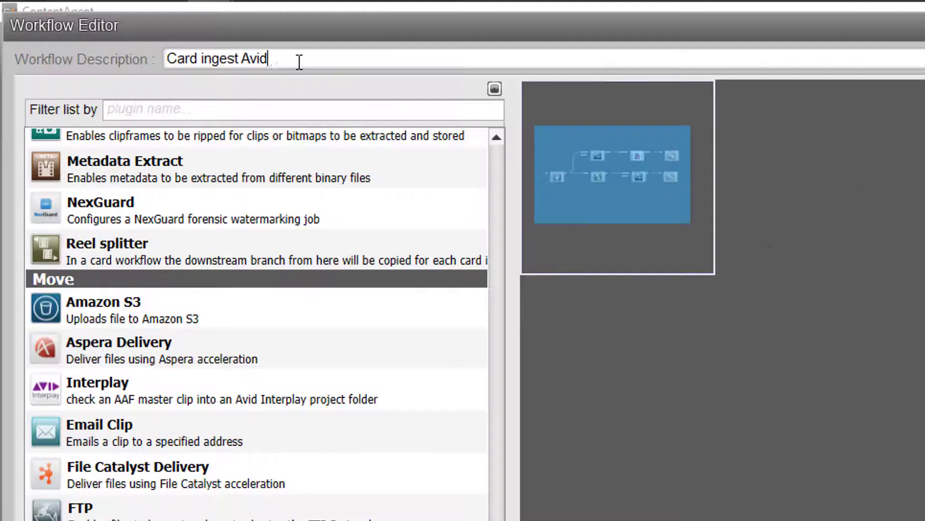
pyautogui.write('YouTube Upload')
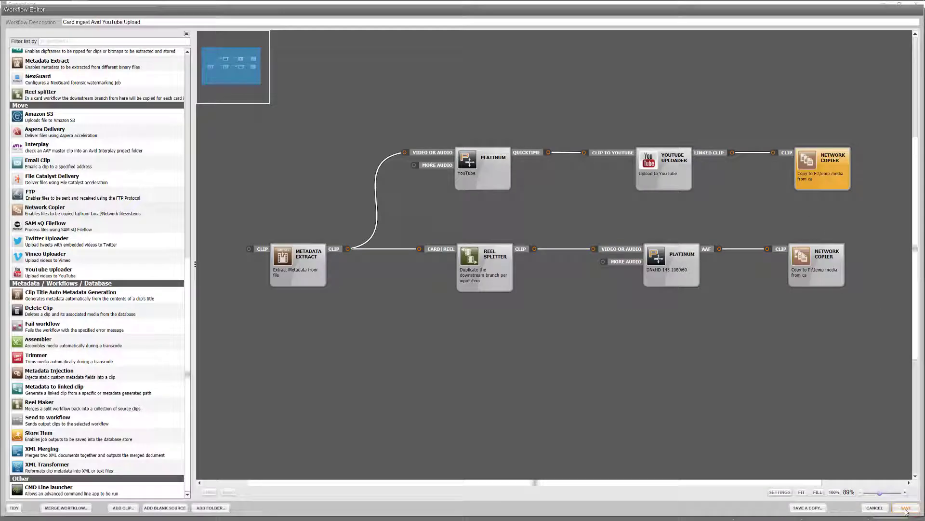
pyautogui.click(869, 494)
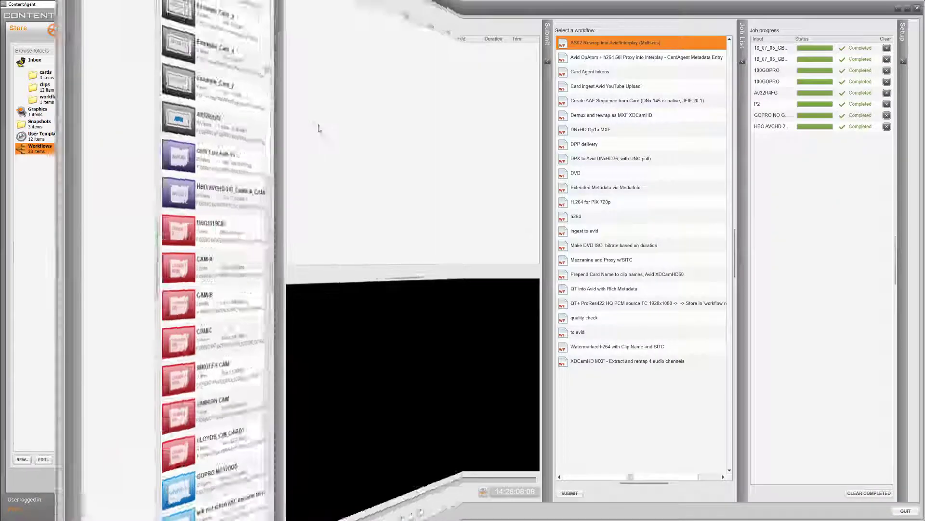
# In CardAgent, title the P2 card "Lizard Shoot Day 1" and submit it to the Card ingest Avid YouTube Upload workflow.
pyautogui.click(126, 311)
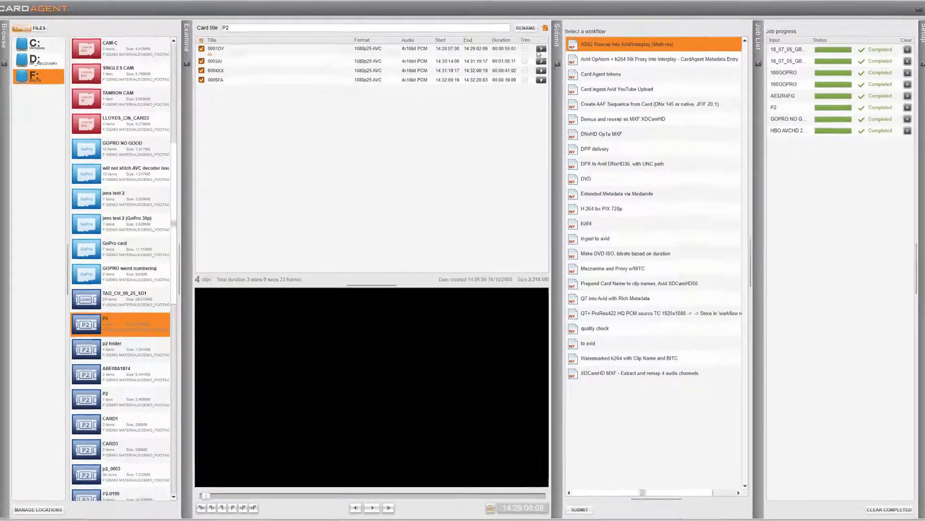
pyautogui.click(531, 48)
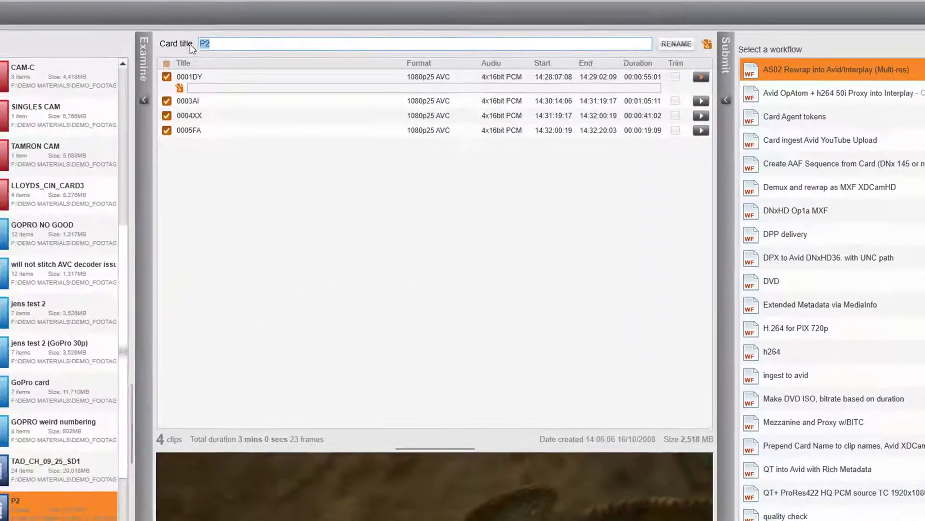
pyautogui.doubleClick(221, 32)
pyautogui.write('Lizard Shoot Day 1')
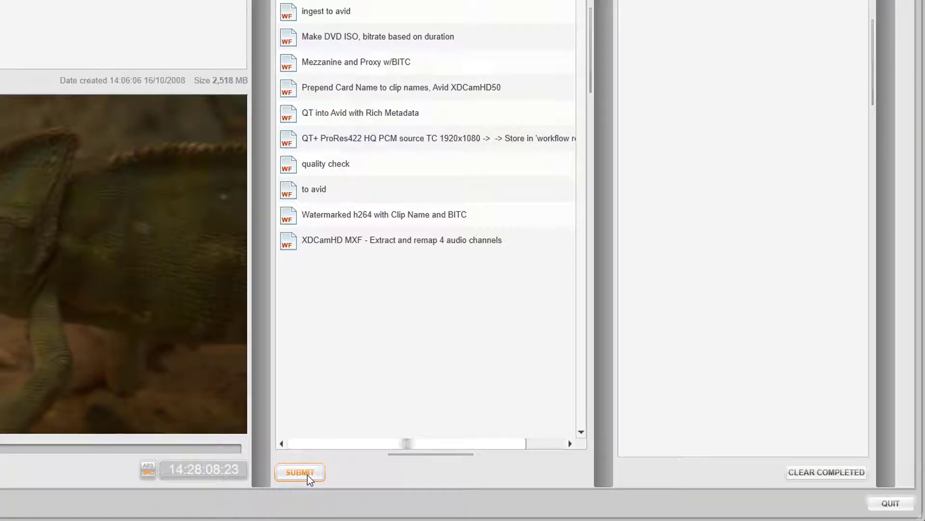
pyautogui.click(307, 474)
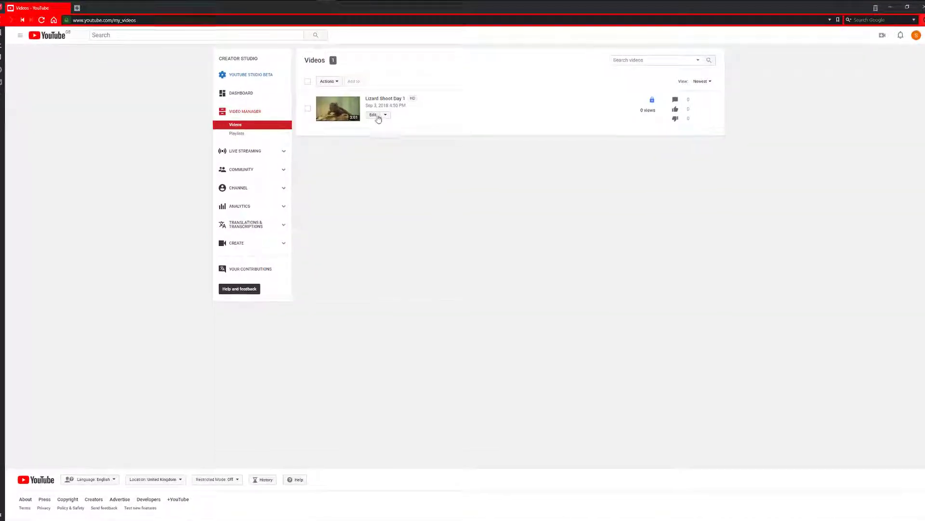
# In YouTube, open the Lizard Shoot Day 1 video's settings, enter a recipient's e-mail address for sharing, and view the privacy options.
pyautogui.click(371, 120)
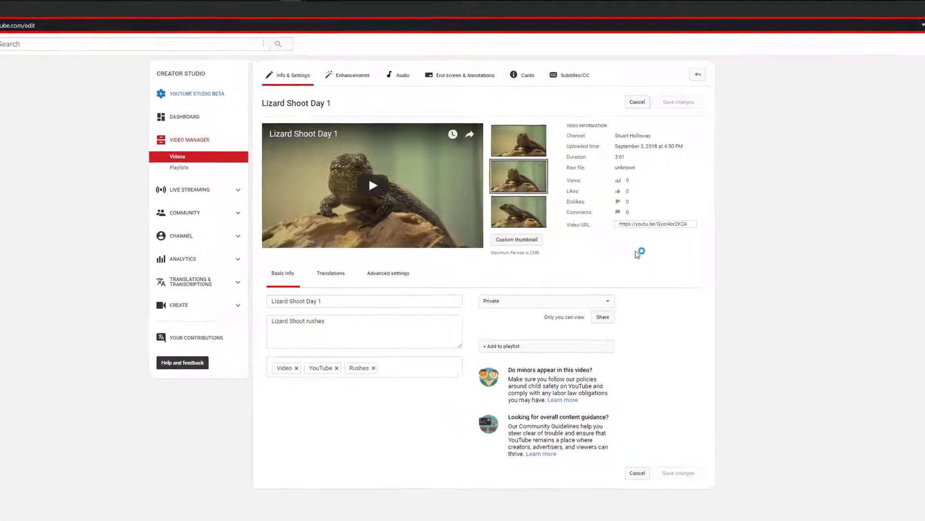
pyautogui.click(604, 321)
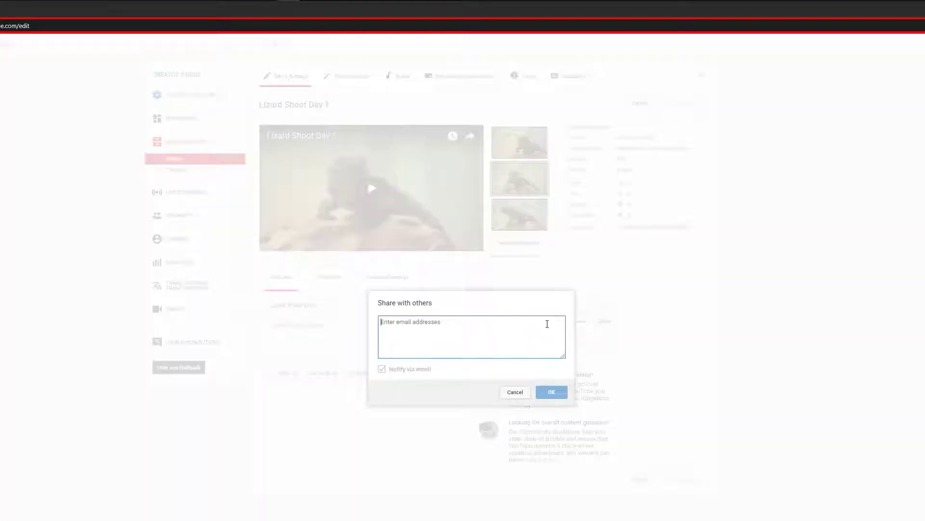
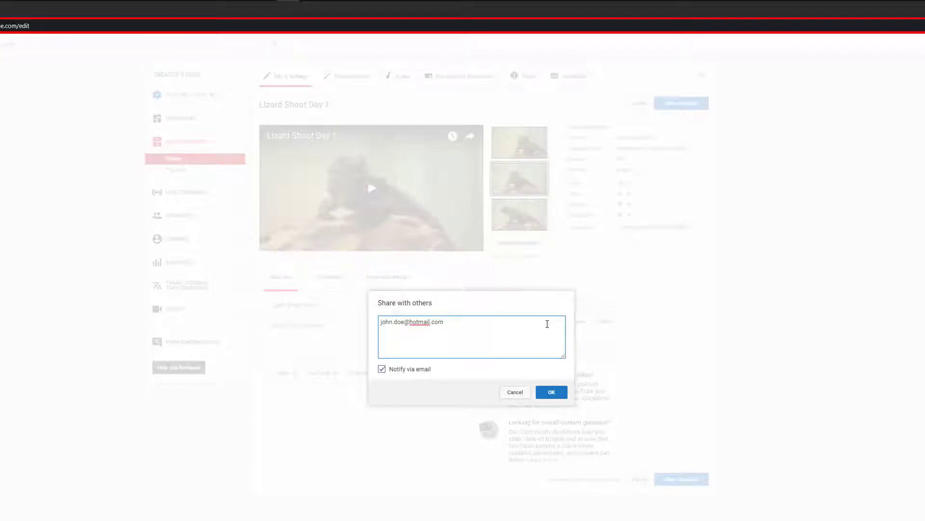
pyautogui.click(528, 392)
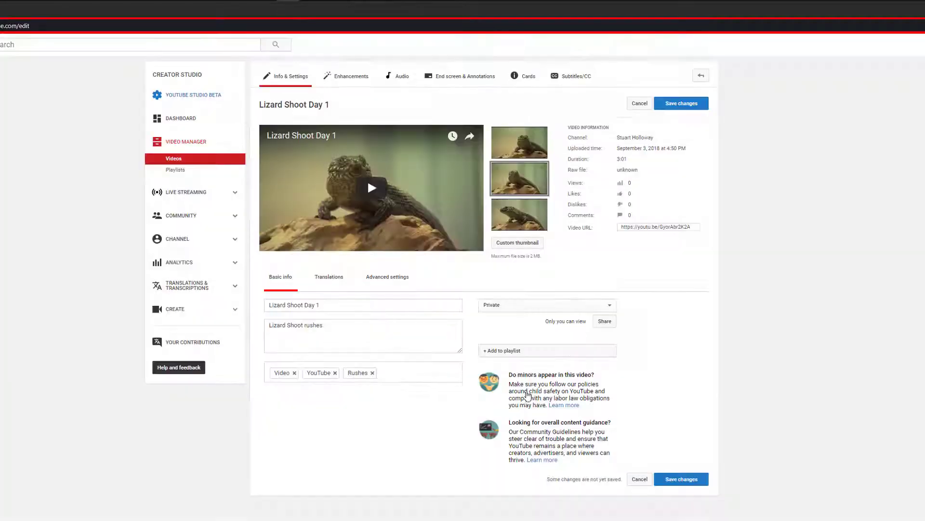
pyautogui.click(614, 306)
pyautogui.click(613, 321)
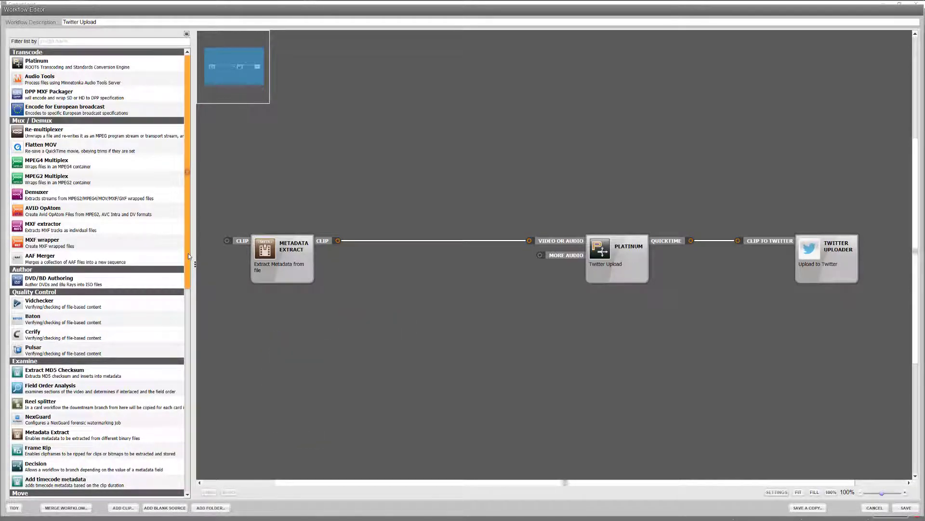
# In the Twitter Upload workflow, insert a Trimmer node between Metadata Extract and Platinum, and open its template for editing.
pyautogui.scroll(-10, 145, 332)
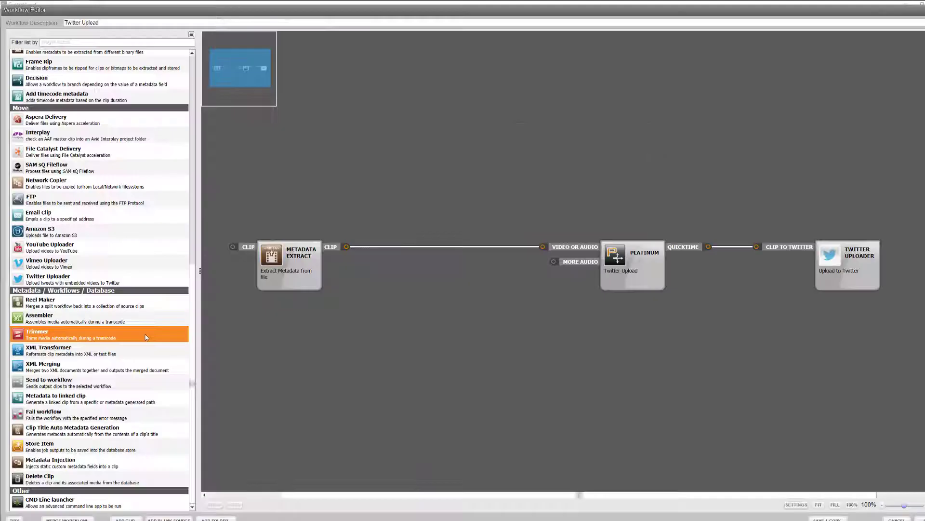
pyautogui.moveTo(145, 335); pyautogui.dragTo(422, 259)
pyautogui.rightClick(452, 257)
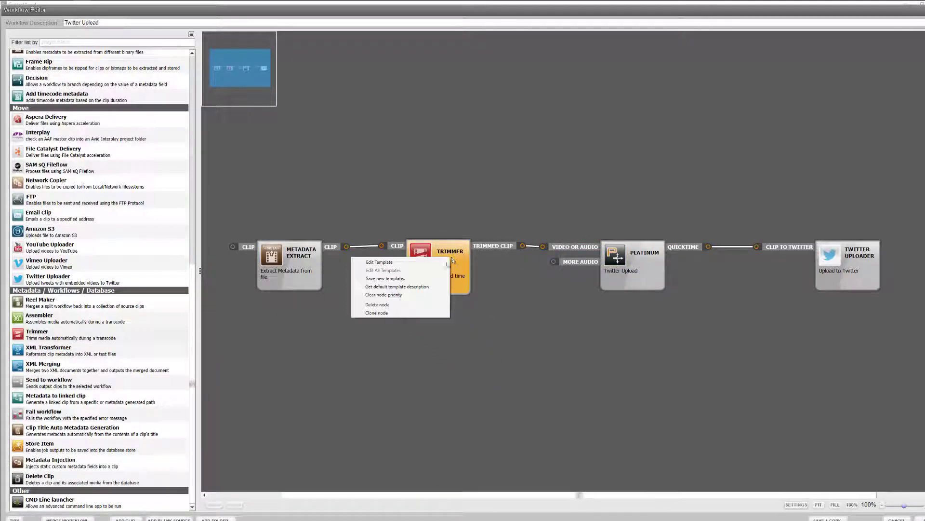
pyautogui.click(444, 263)
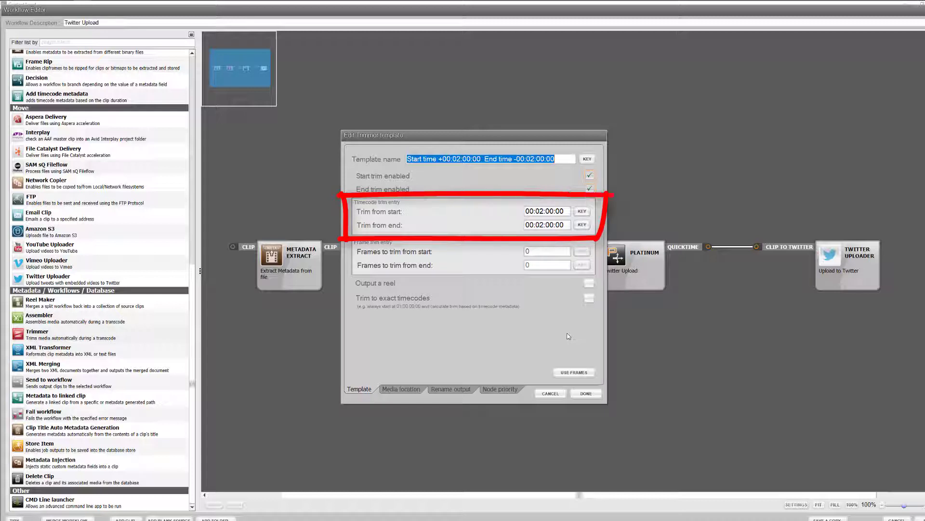